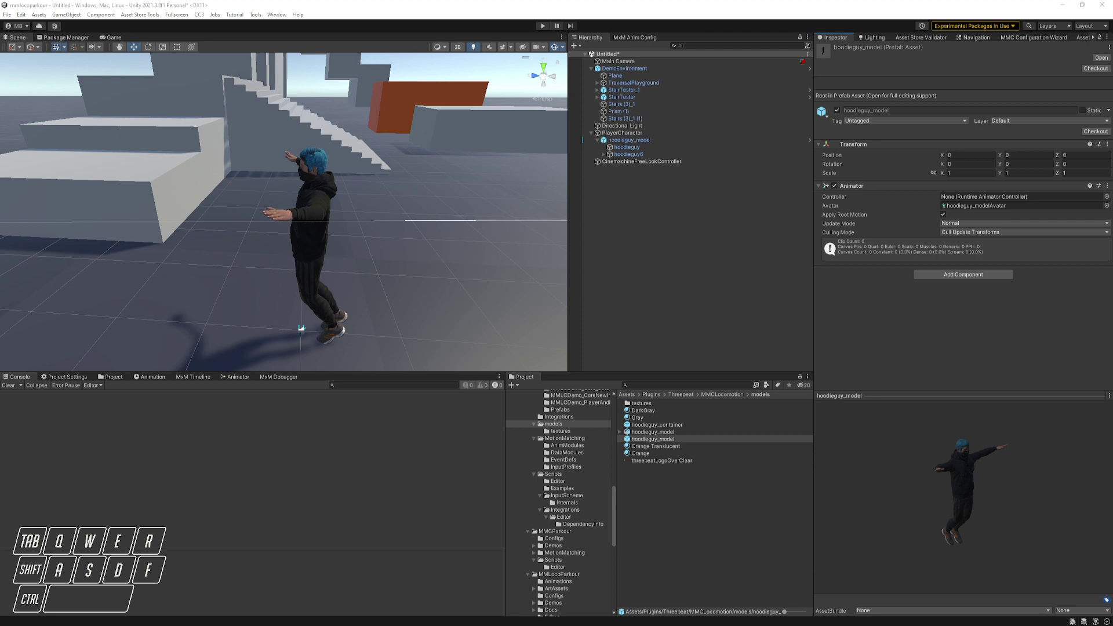
- Select the hoodieguy_model asset to check its Humanoid rig, turning the scene and preview to view the character
{"action": "left_click", "coordinate": [638, 433]}
{"action": "right_click_drag", "start_coordinate": [382, 293], "coordinate": [399, 297]}
{"action": "left_click_drag", "start_coordinate": [887, 450], "coordinate": [957, 505]}
{"action": "right_click_drag", "start_coordinate": [203, 293], "coordinate": [311, 221]}
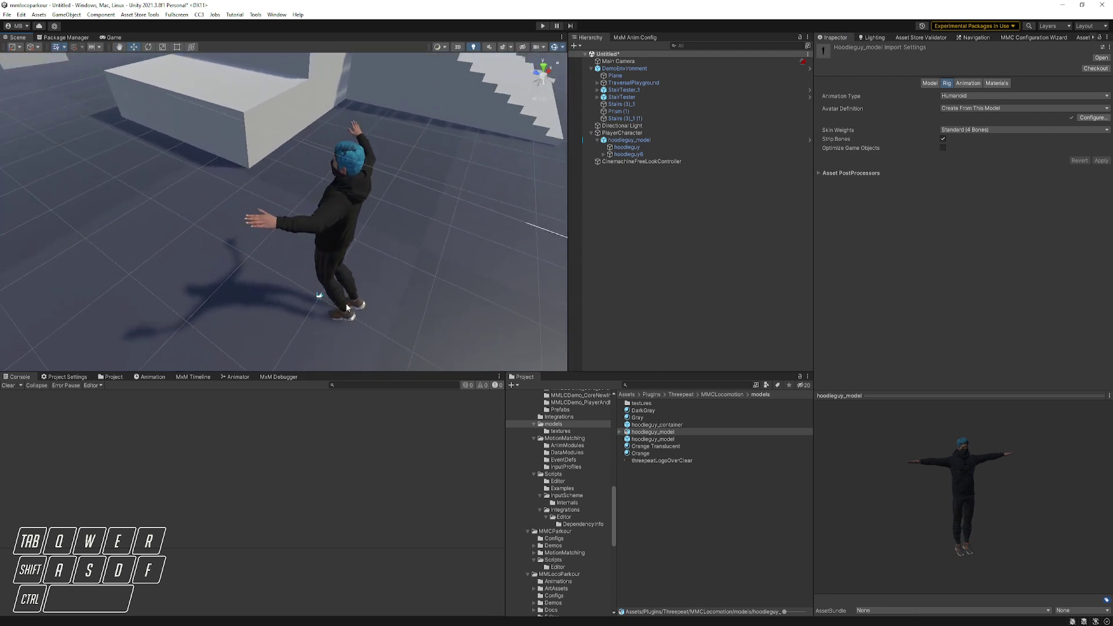
{"action": "right_click_drag", "start_coordinate": [335, 299], "coordinate": [422, 317]}
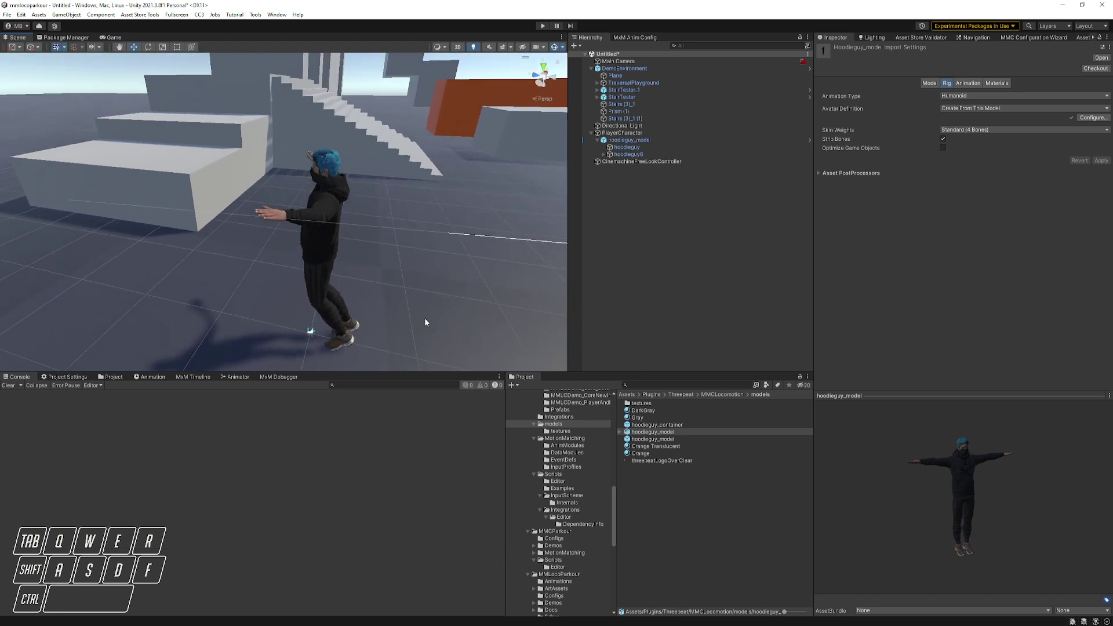
- Inspect the IK-rigged character from several angles, then drag hoodieguy_model into the Hierarchy root
{"action": "left_click", "coordinate": [619, 140]}
{"action": "right_click_drag", "start_coordinate": [386, 160], "coordinate": [223, 222]}
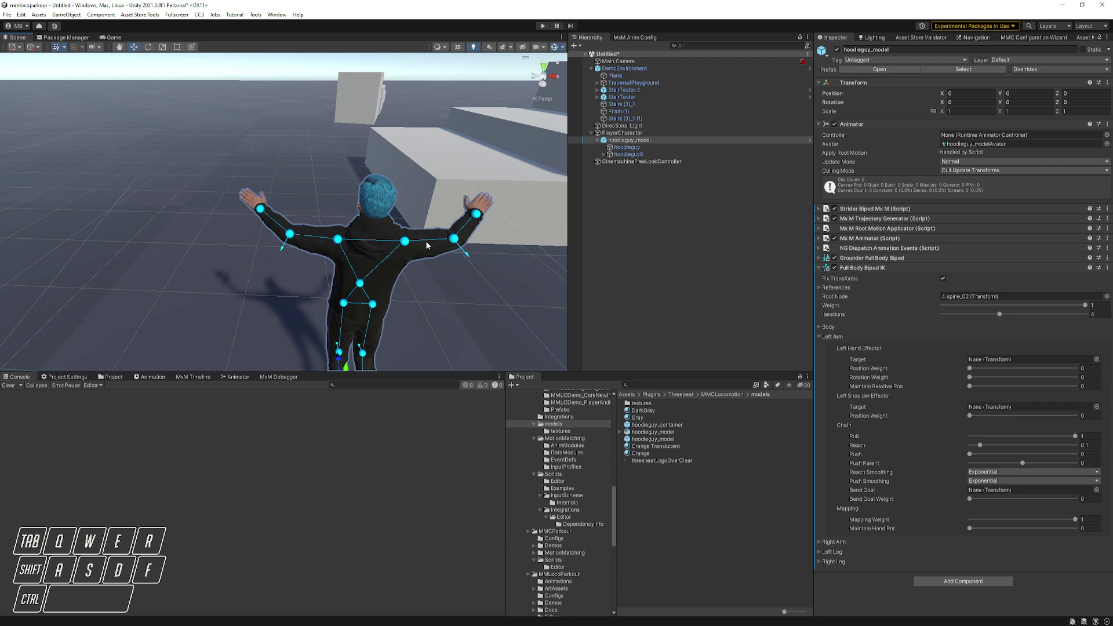
{"action": "right_click_drag", "start_coordinate": [322, 307], "coordinate": [253, 265]}
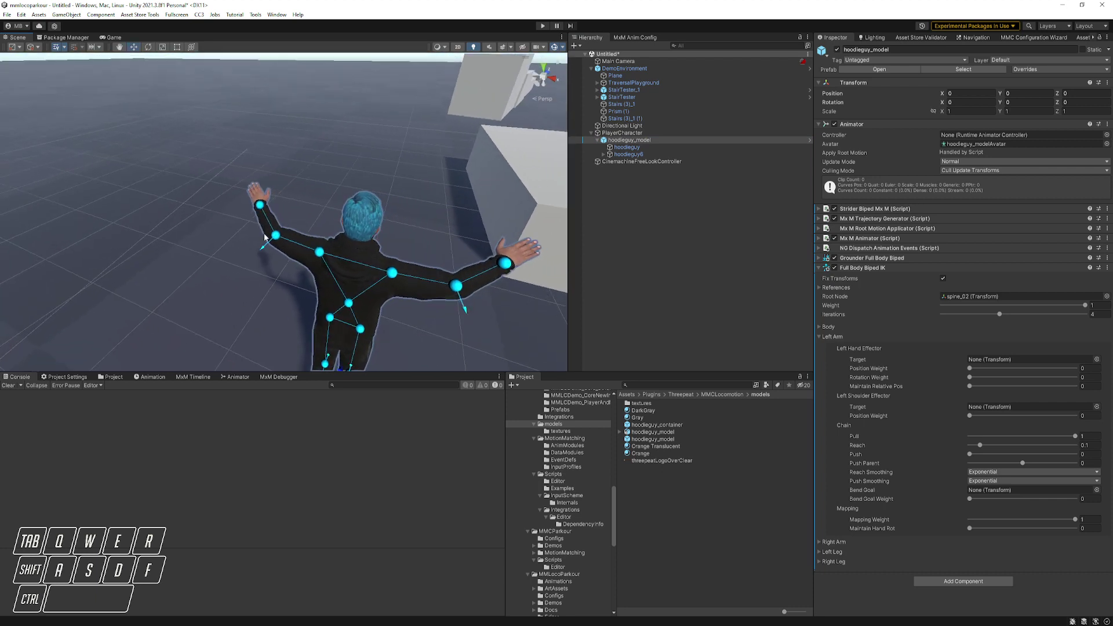
{"action": "right_click_drag", "start_coordinate": [446, 336], "coordinate": [30, 311]}
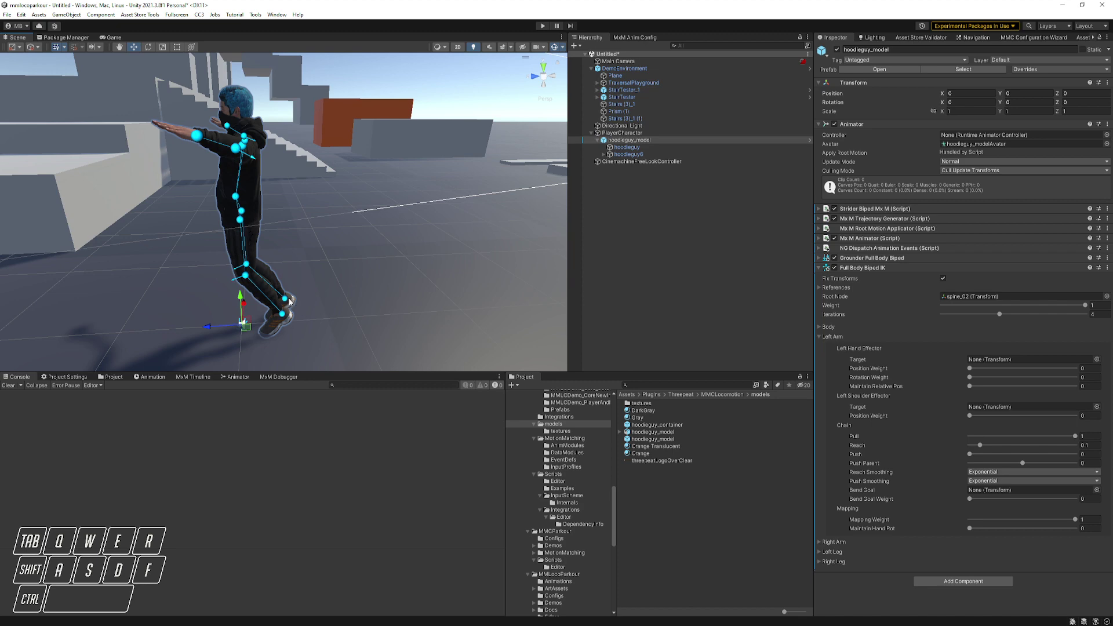
{"action": "left_click_drag", "start_coordinate": [234, 283], "coordinate": [56, 352], "text": "alt"}
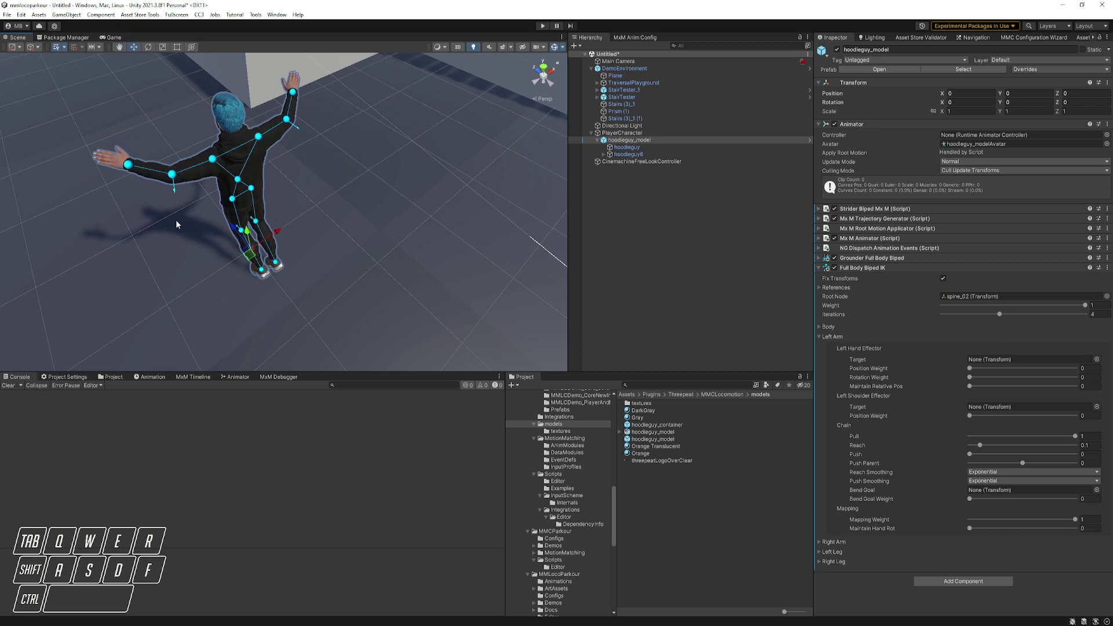
{"action": "left_click_drag", "start_coordinate": [165, 242], "coordinate": [171, 152], "text": "alt"}
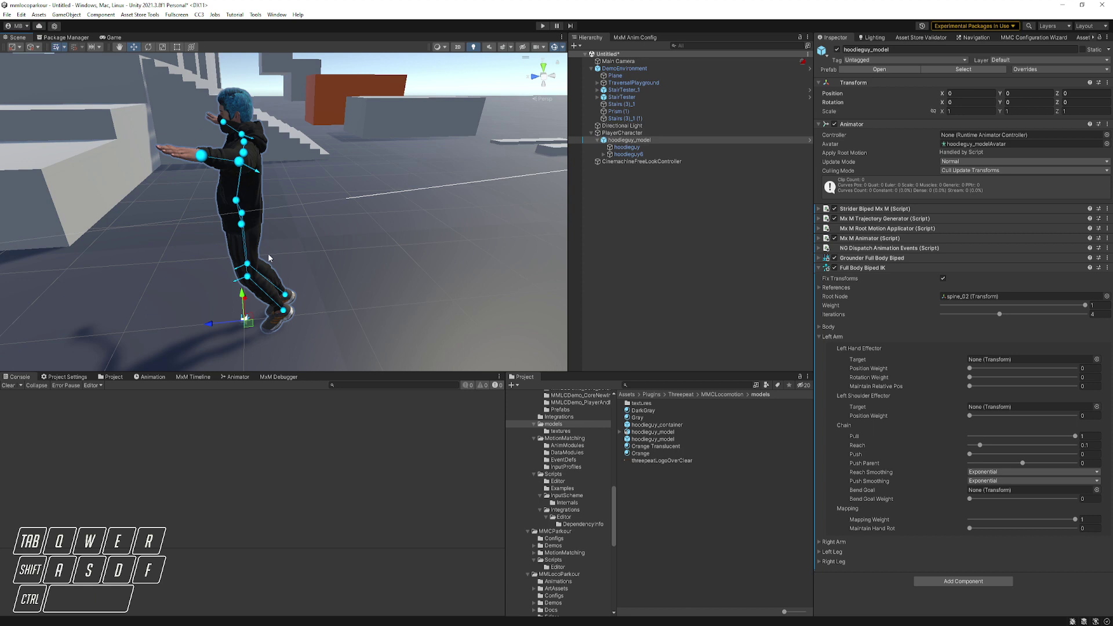
{"action": "mouse_move", "coordinate": [269, 259]}
{"action": "left_mouse_down", "text": "alt"}
{"action": "mouse_move", "coordinate": [232, 254]}
{"action": "mouse_move", "coordinate": [266, 262]}
{"action": "left_mouse_up", "text": "alt"}
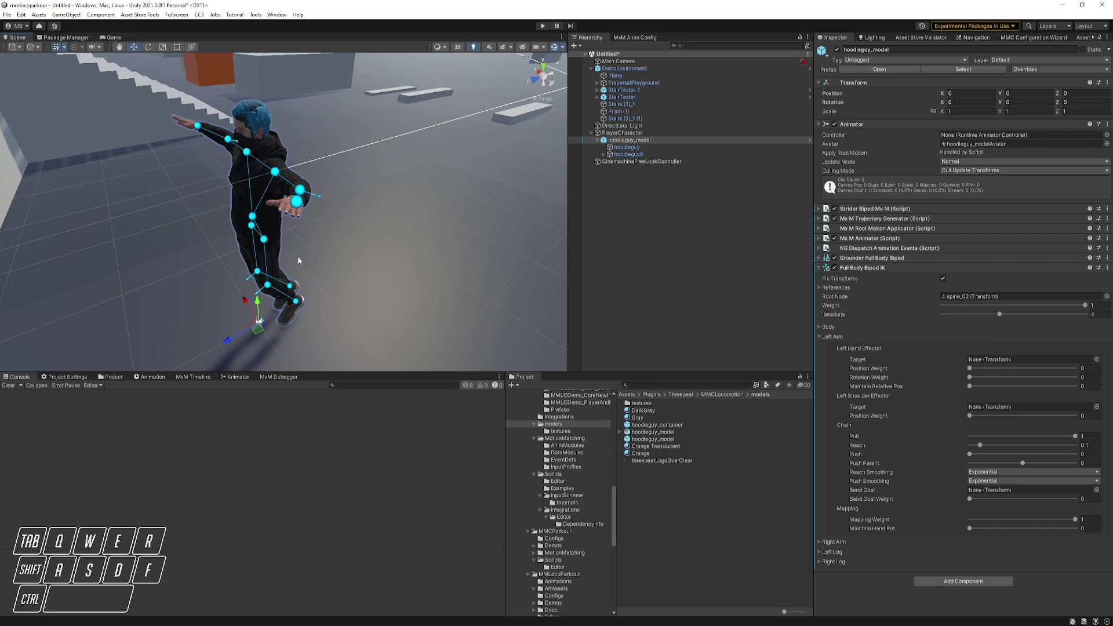
{"action": "left_click_drag", "start_coordinate": [416, 273], "coordinate": [183, 266], "text": "alt"}
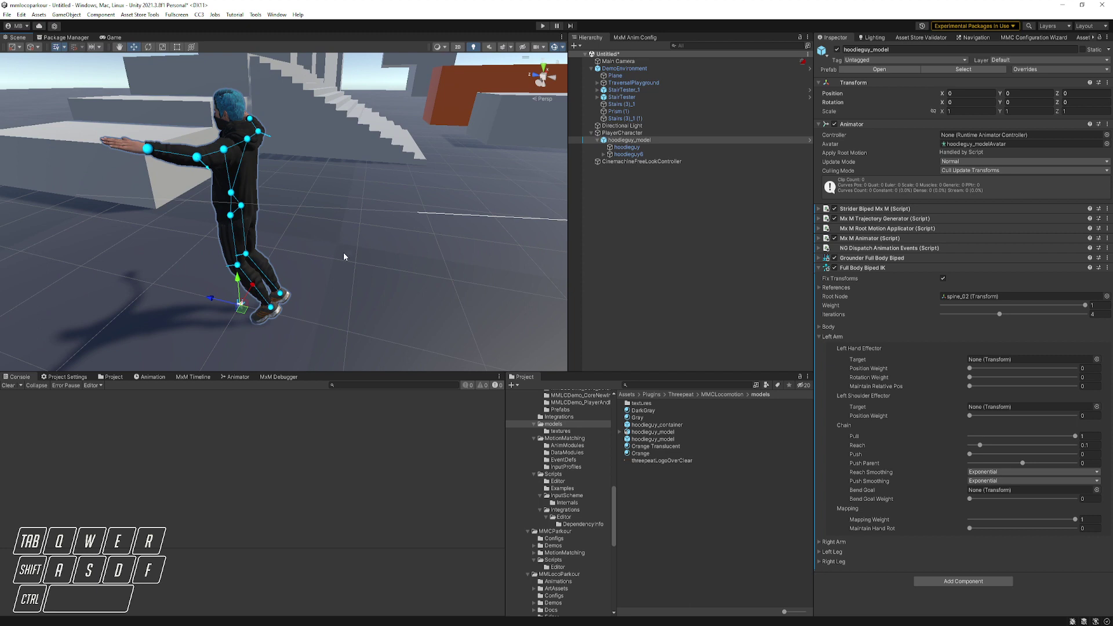
{"action": "left_click_drag", "start_coordinate": [652, 432], "coordinate": [692, 239]}
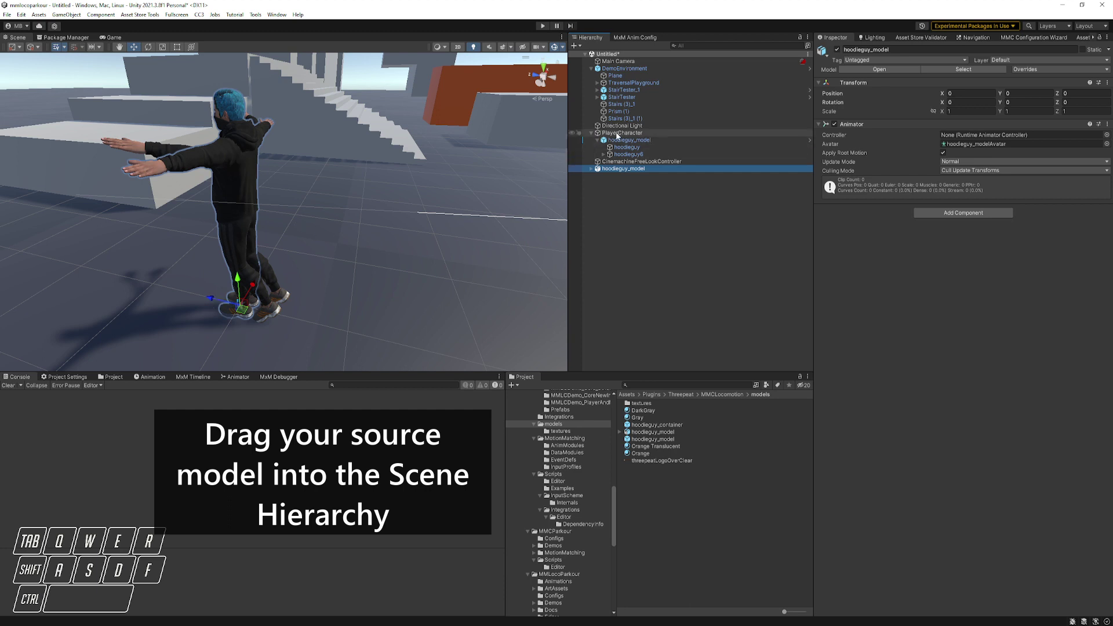
{"action": "left_click", "coordinate": [686, 132]}
- Deactivate PlayerCharacter and fully expand the new hoodieguy_model's bone tree under hoodieguy6
{"action": "left_click", "coordinate": [836, 50]}
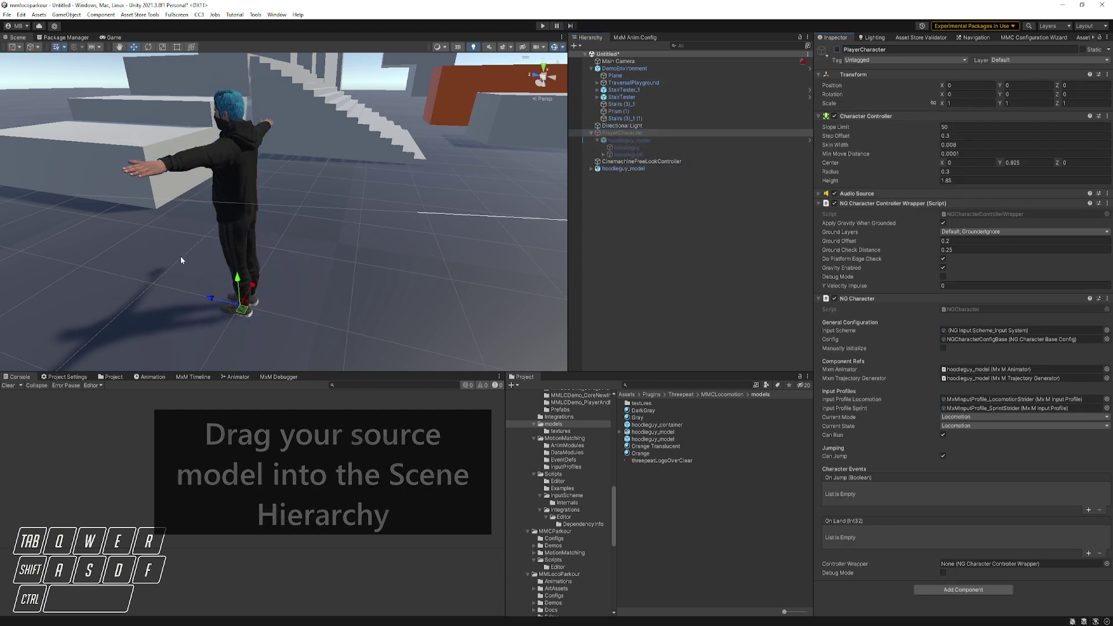
{"action": "left_click_drag", "start_coordinate": [162, 264], "coordinate": [207, 279], "text": "alt"}
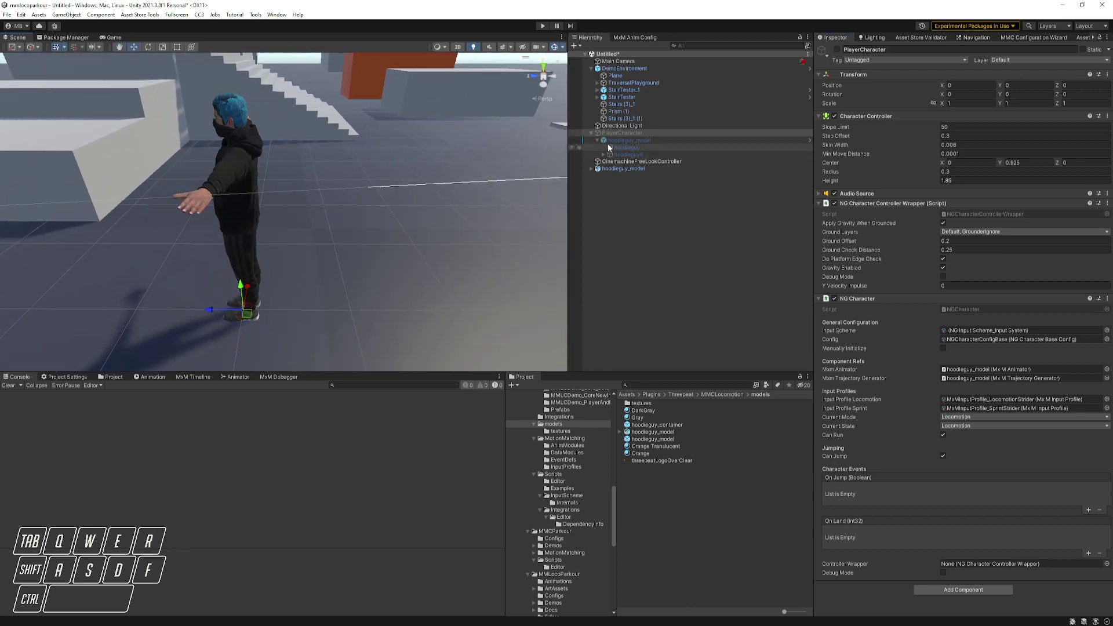
{"action": "left_click", "coordinate": [604, 169]}
{"action": "left_click", "coordinate": [592, 169]}
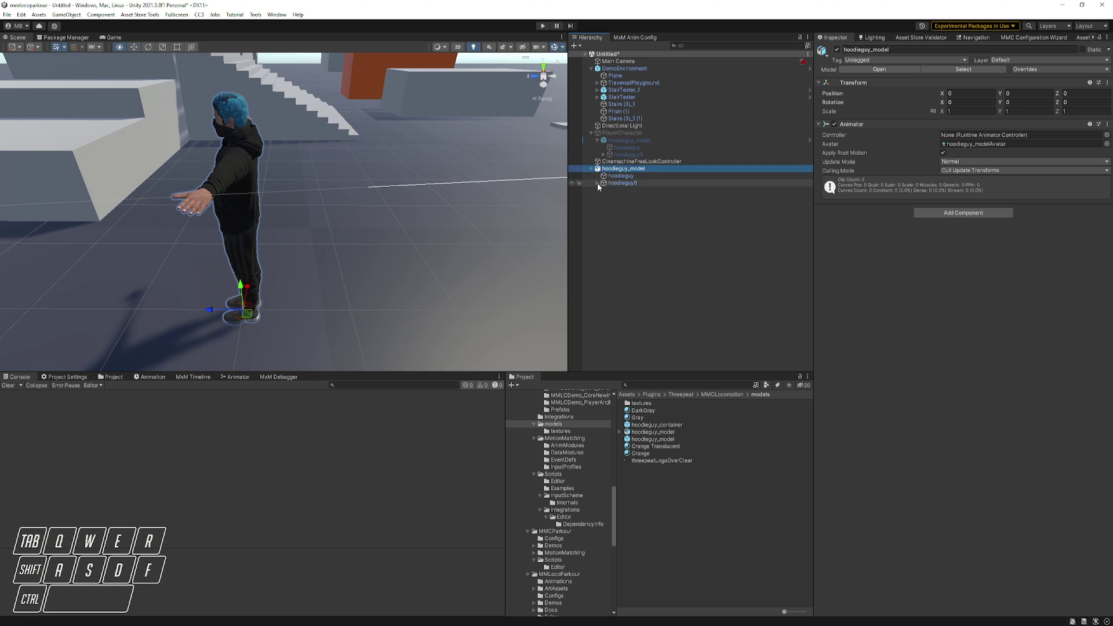
{"action": "left_click", "coordinate": [597, 183], "text": "alt"}
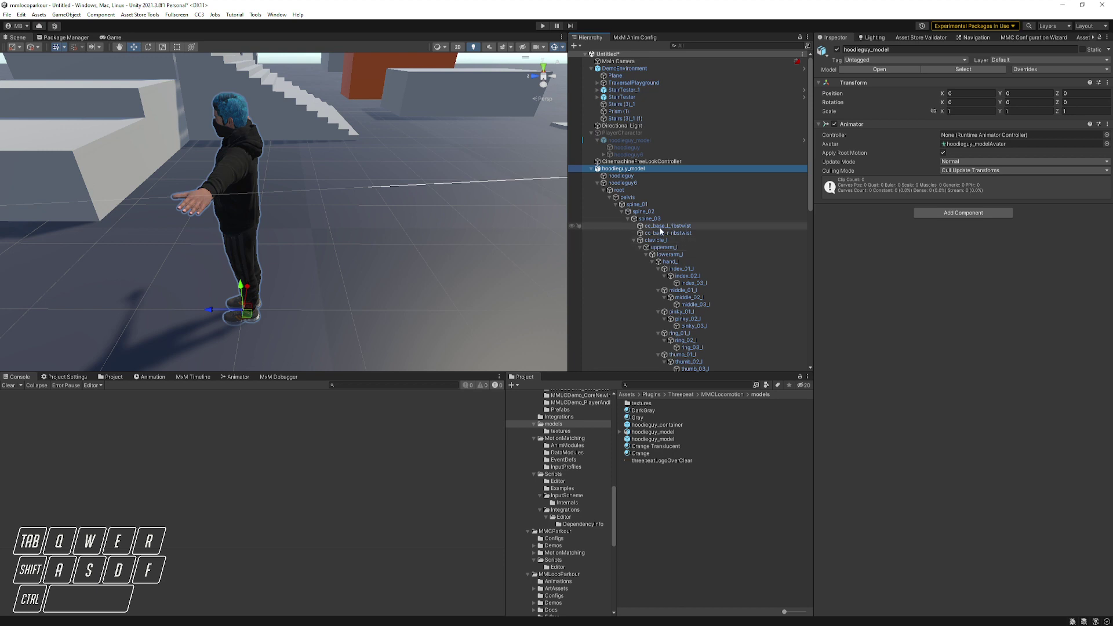
{"action": "scroll", "coordinate": [648, 212], "scroll_direction": "down", "scroll_amount": 3}
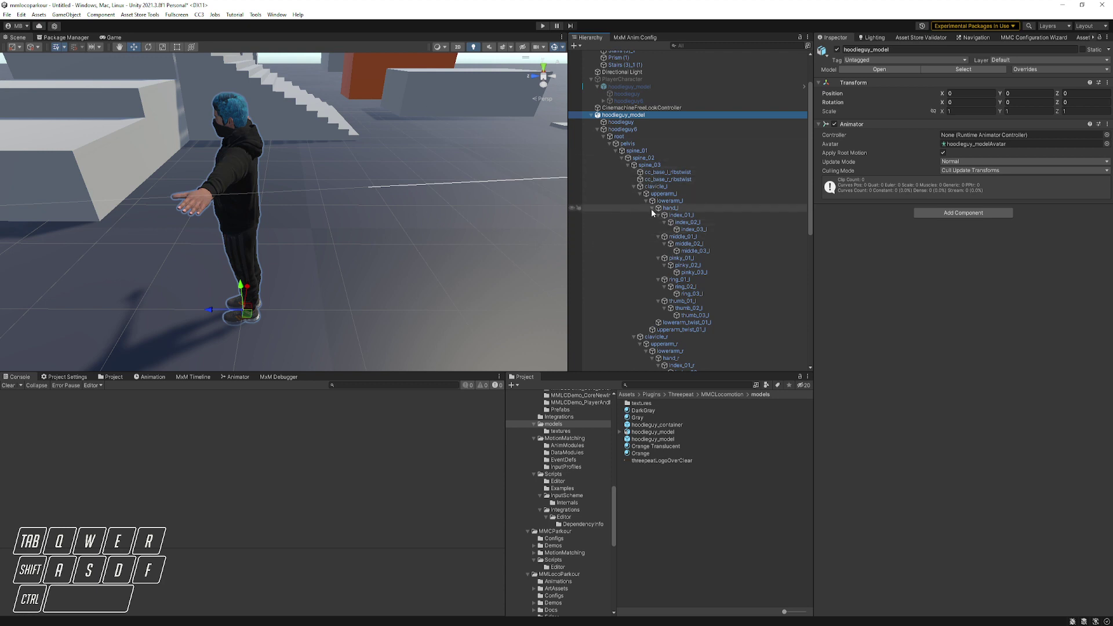
- Rotate lowerarm_l and lowerarm_r to raise both forearms out of the T-pose
{"action": "left_click", "coordinate": [670, 201]}
{"action": "left_click_drag", "start_coordinate": [409, 196], "coordinate": [279, 218], "text": "alt"}
{"action": "key", "text": "e"}
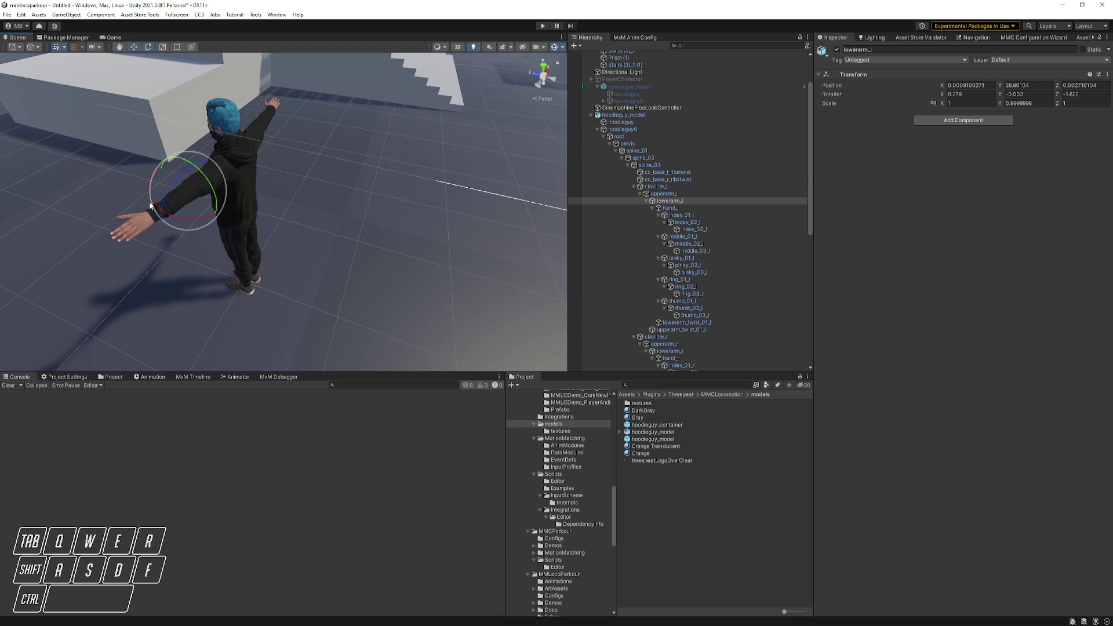
{"action": "left_click_drag", "start_coordinate": [193, 217], "coordinate": [169, 224]}
{"action": "left_click_drag", "start_coordinate": [296, 186], "coordinate": [361, 240], "text": "alt"}
{"action": "left_click", "coordinate": [670, 351]}
{"action": "left_click_drag", "start_coordinate": [346, 173], "coordinate": [388, 149]}
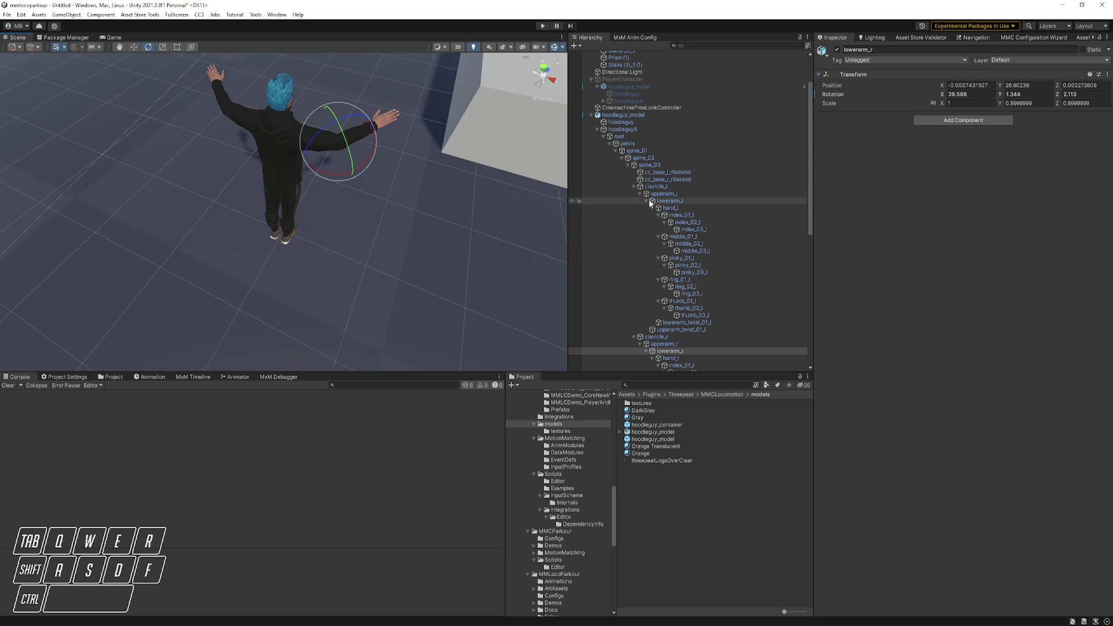
{"action": "scroll", "coordinate": [625, 266], "scroll_direction": "down", "scroll_amount": 6}
{"action": "scroll", "coordinate": [626, 267], "scroll_direction": "down", "scroll_amount": 3}
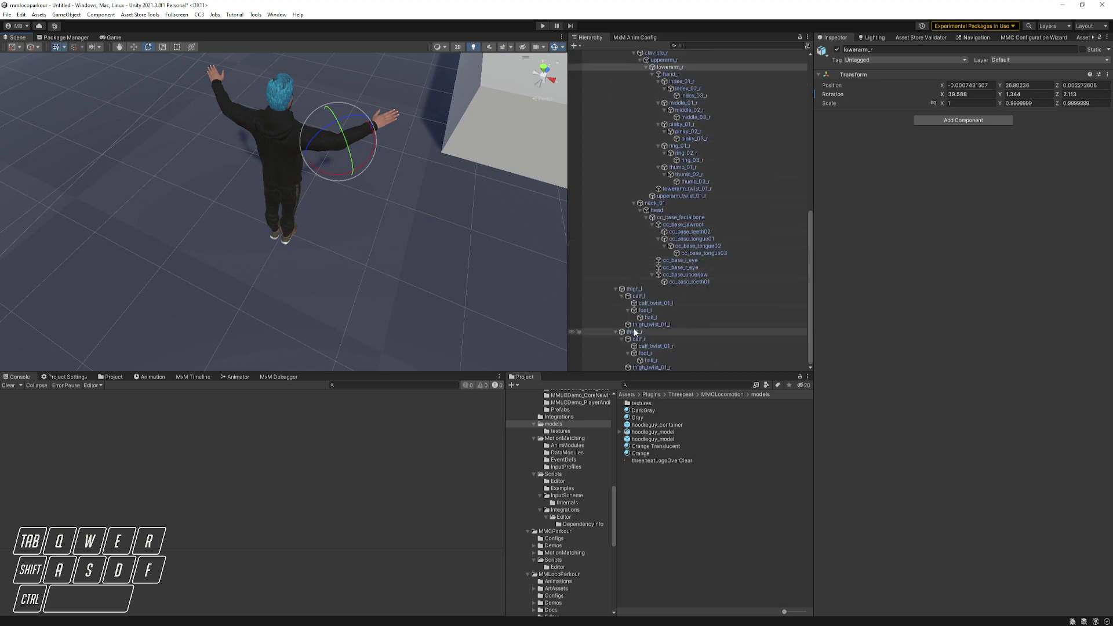
- Bend the right calf back at the knee to about -38° X, matching calf_l
{"action": "left_click", "coordinate": [639, 297]}
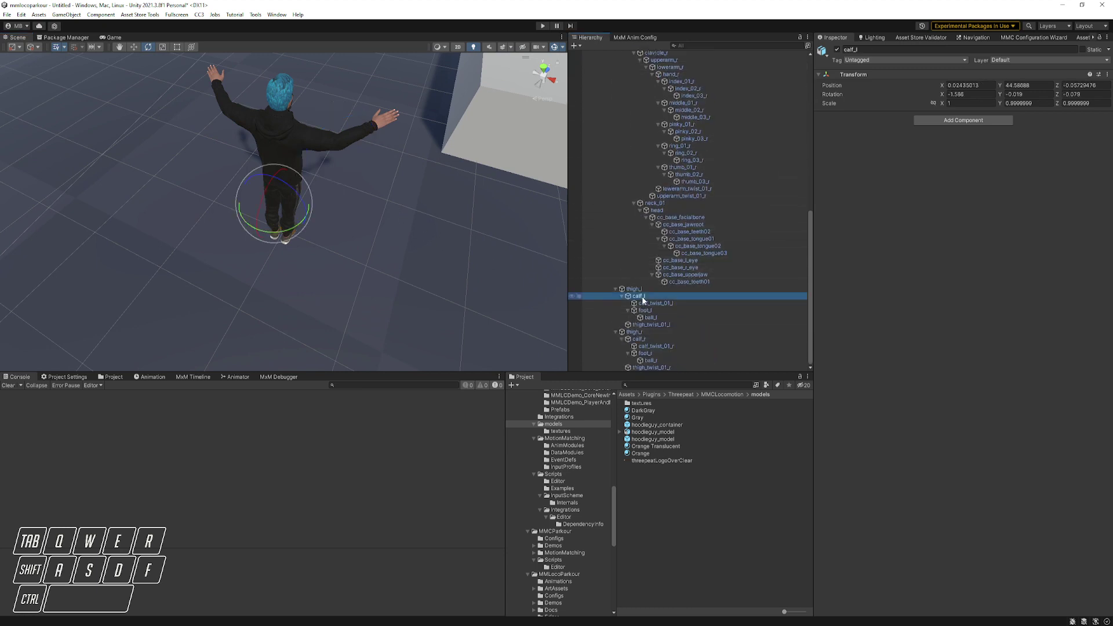
{"action": "left_click_drag", "start_coordinate": [468, 256], "coordinate": [363, 240], "text": "alt"}
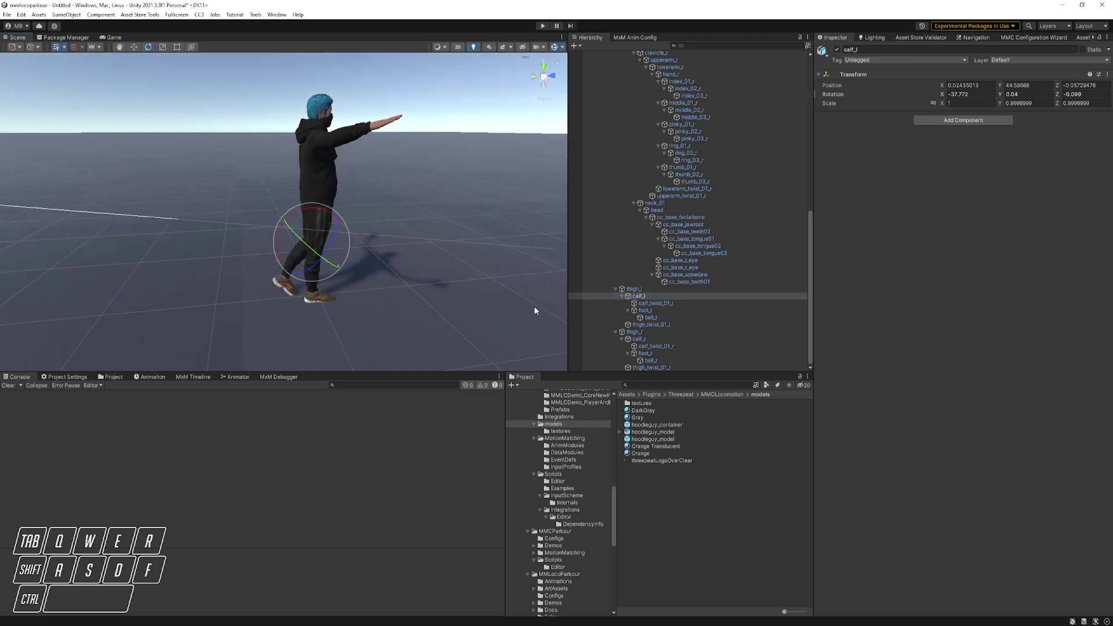
{"action": "left_click", "coordinate": [640, 339]}
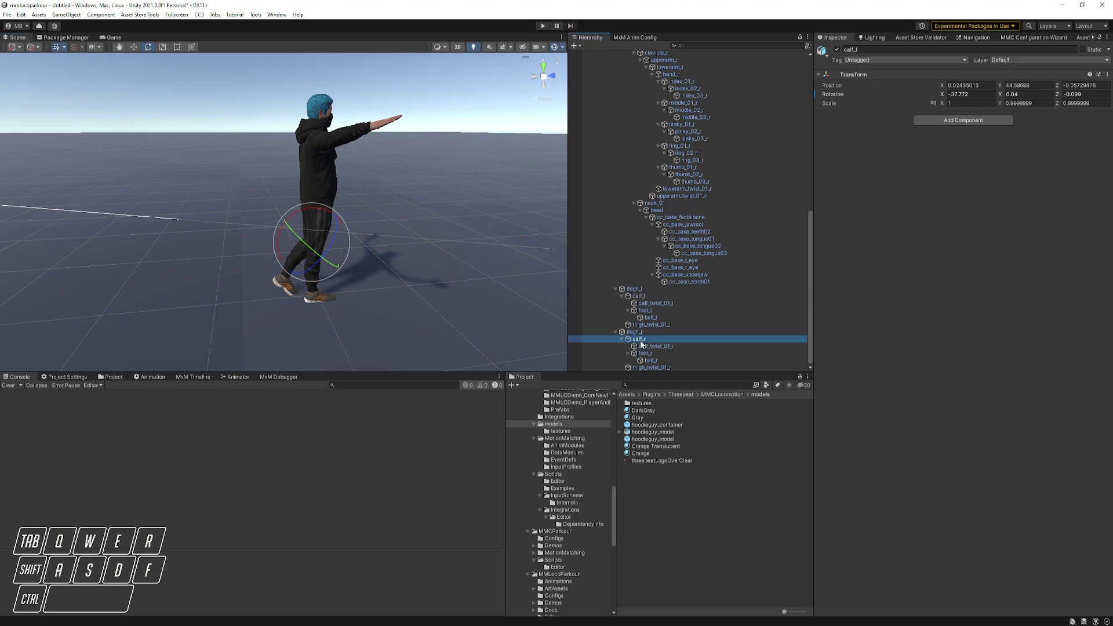
{"action": "left_click_drag", "start_coordinate": [290, 233], "coordinate": [362, 234]}
{"action": "right_click_drag", "start_coordinate": [361, 234], "coordinate": [406, 220]}
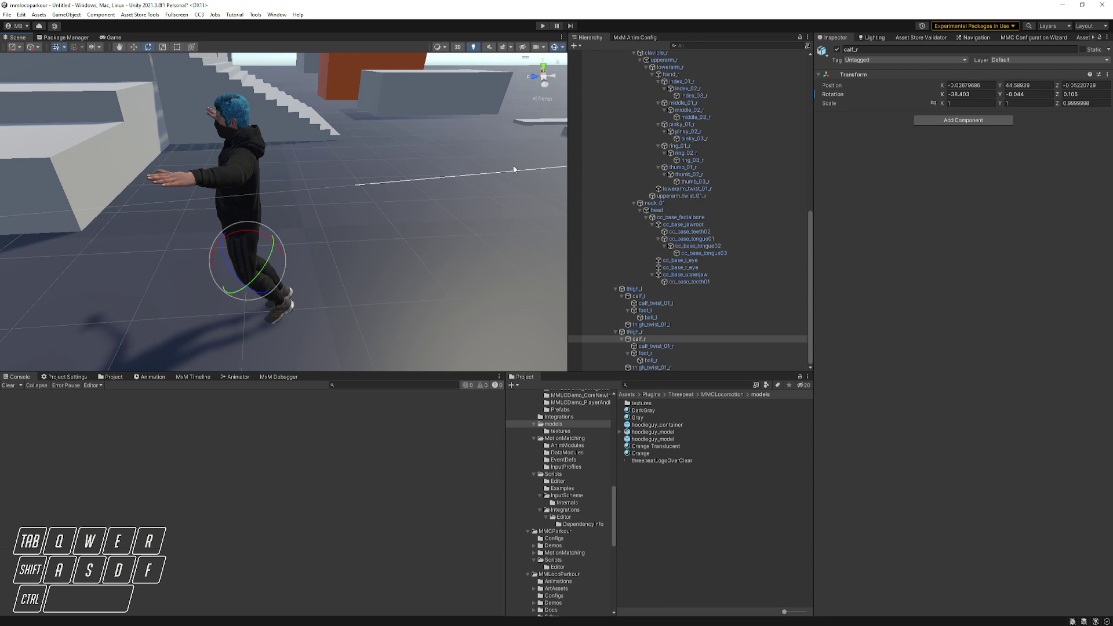
{"action": "scroll", "coordinate": [581, 91], "scroll_direction": "up", "scroll_amount": 15}
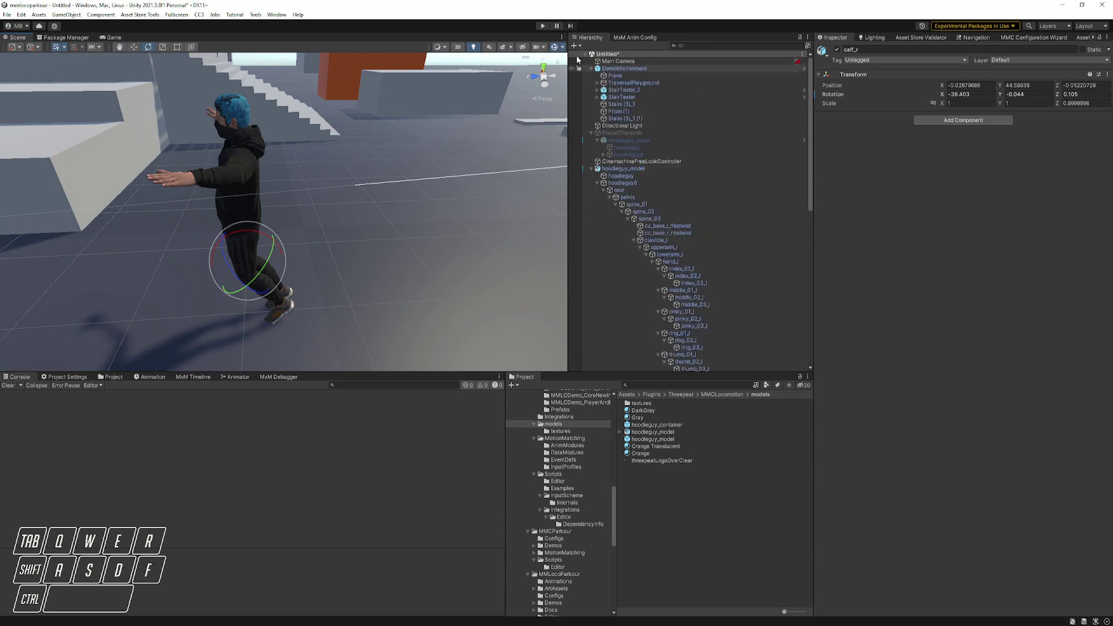
- Save the re-posed hoodieguy_model as Original Prefab 'hoodieguy_model 1' in the models folder
{"action": "left_click", "coordinate": [592, 169]}
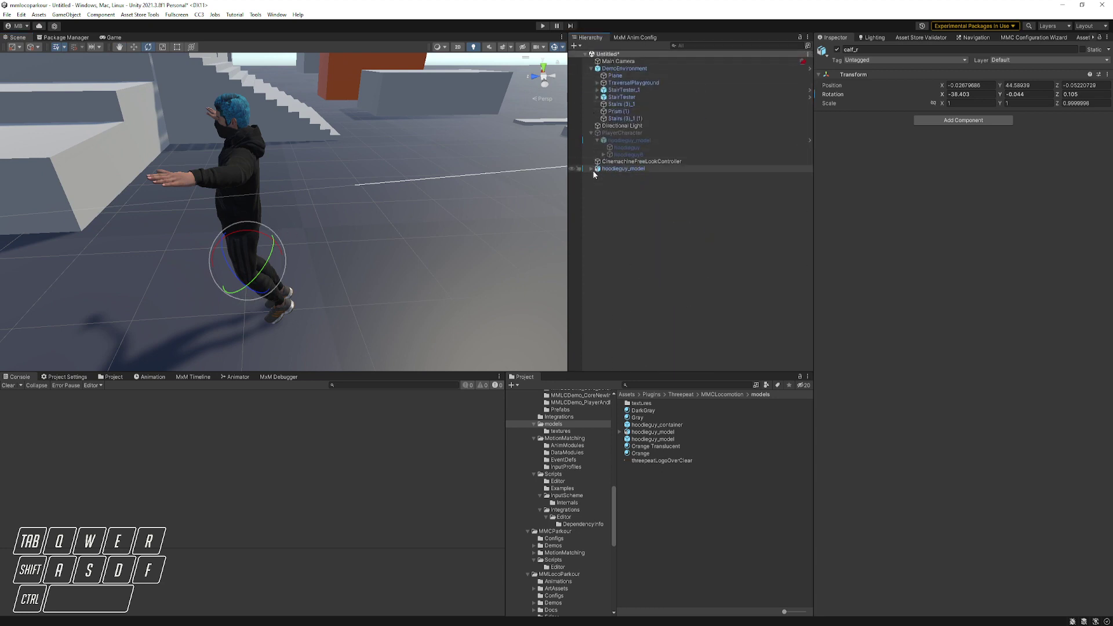
{"action": "left_click", "coordinate": [614, 169]}
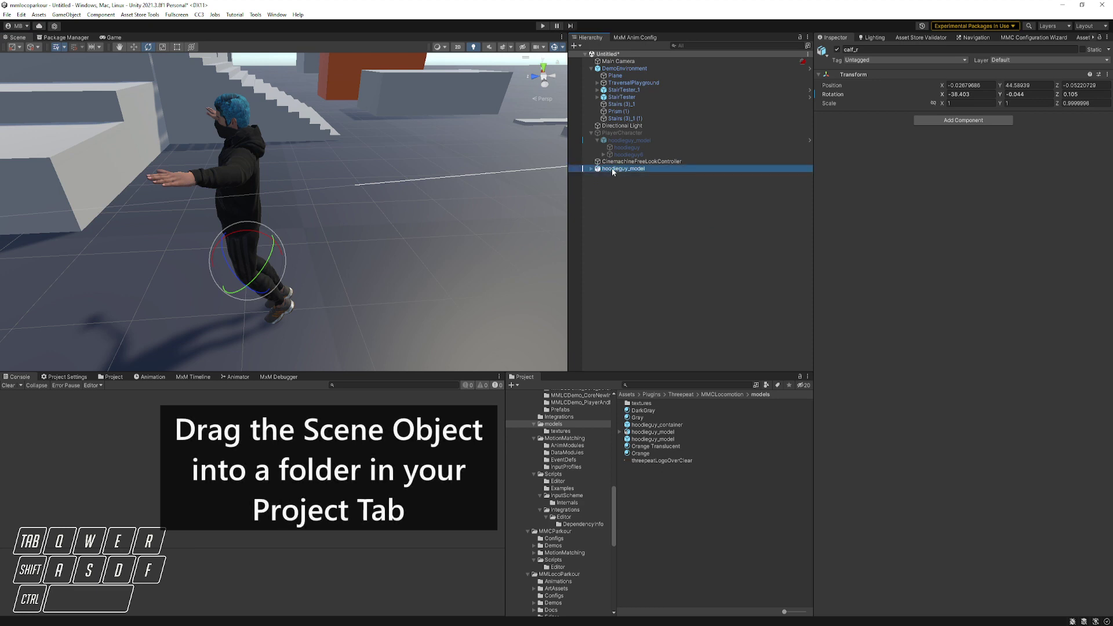
{"action": "left_click_drag", "start_coordinate": [613, 171], "coordinate": [680, 516]}
{"action": "left_click", "coordinate": [540, 335]}
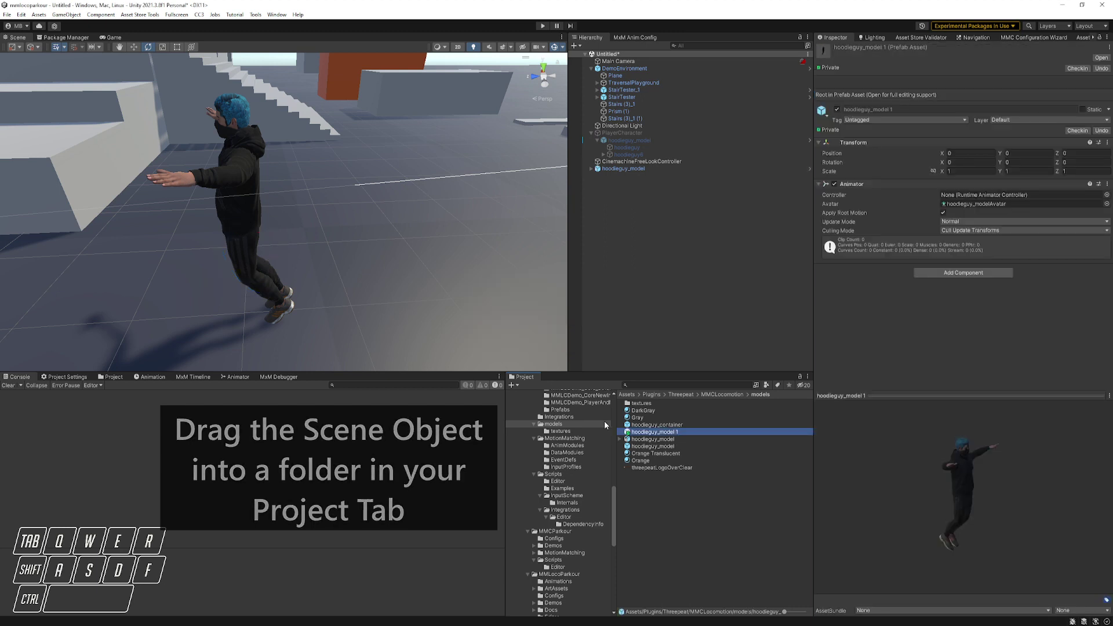
- Check the new prefab's pose in the preview, then delete the root-level scene copy
{"action": "mouse_move", "coordinate": [968, 495]}
{"action": "left_mouse_down"}
{"action": "mouse_move", "coordinate": [905, 506]}
{"action": "mouse_move", "coordinate": [781, 472]}
{"action": "mouse_move", "coordinate": [964, 504]}
{"action": "left_mouse_up"}
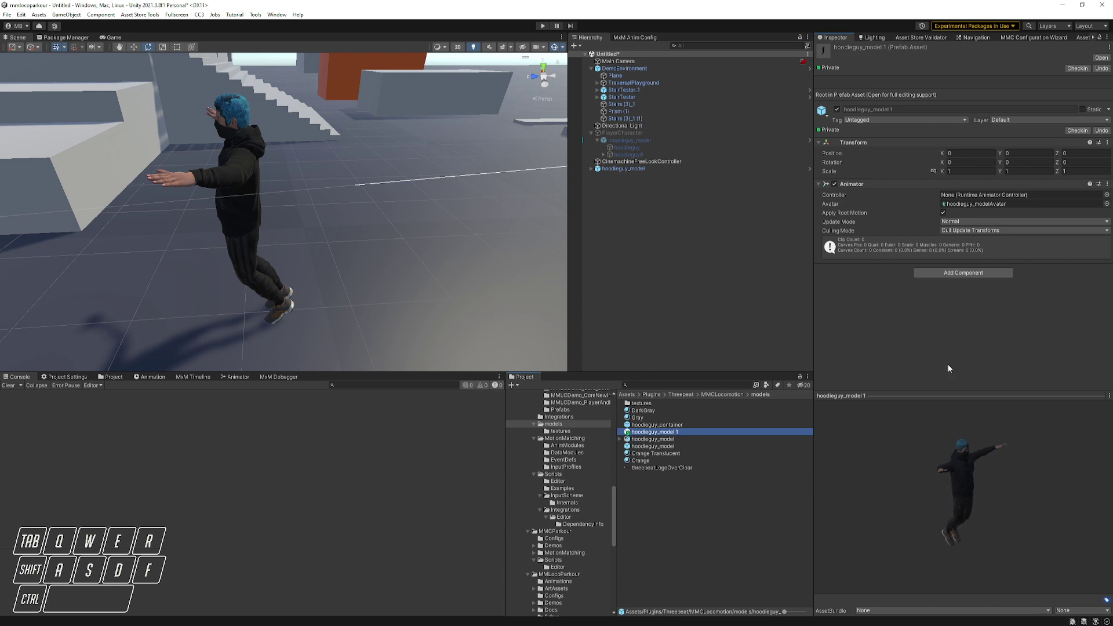
{"action": "left_click", "coordinate": [649, 168]}
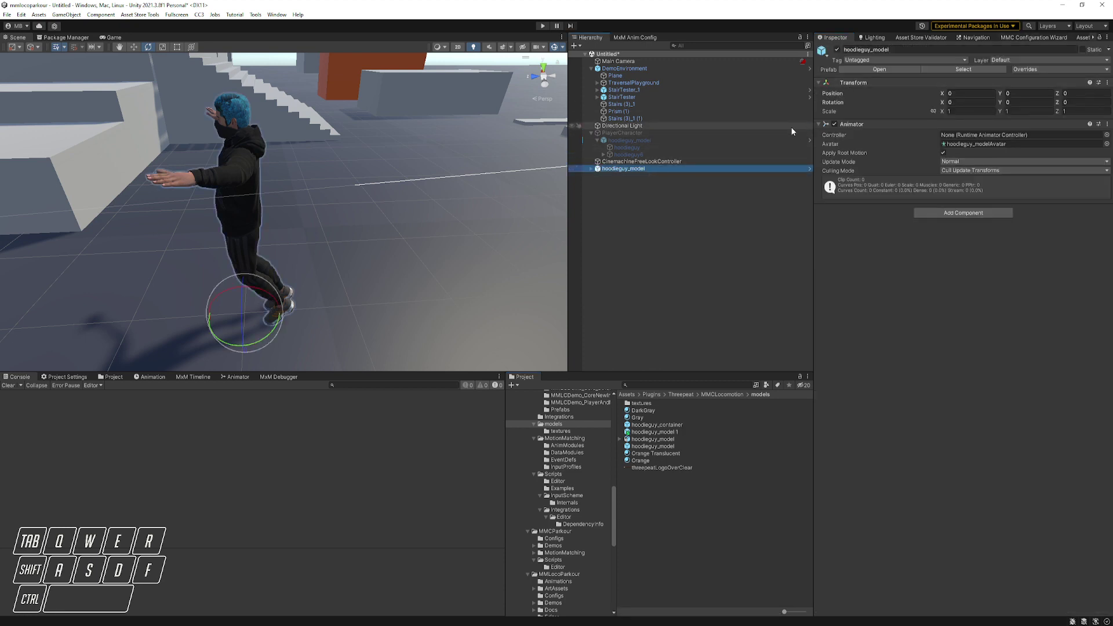
{"action": "key", "text": "Delete"}
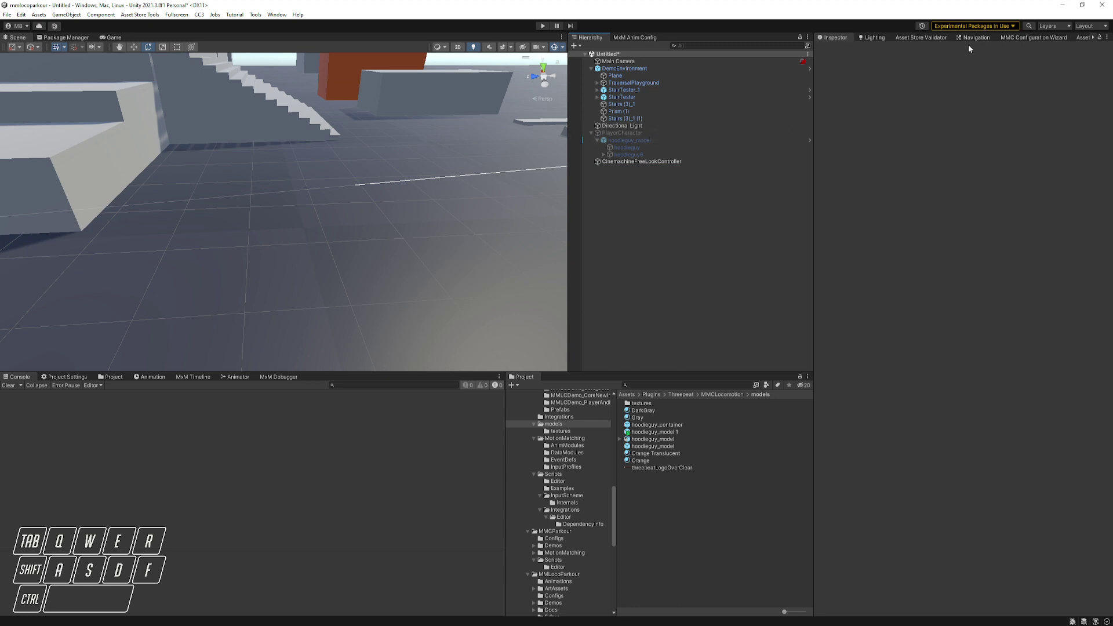
- Use the MMC Configuration Wizard with hoodieguy_model as Character Prefab to add a PlayerCharacter, then select its model
{"action": "left_click", "coordinate": [1011, 38]}
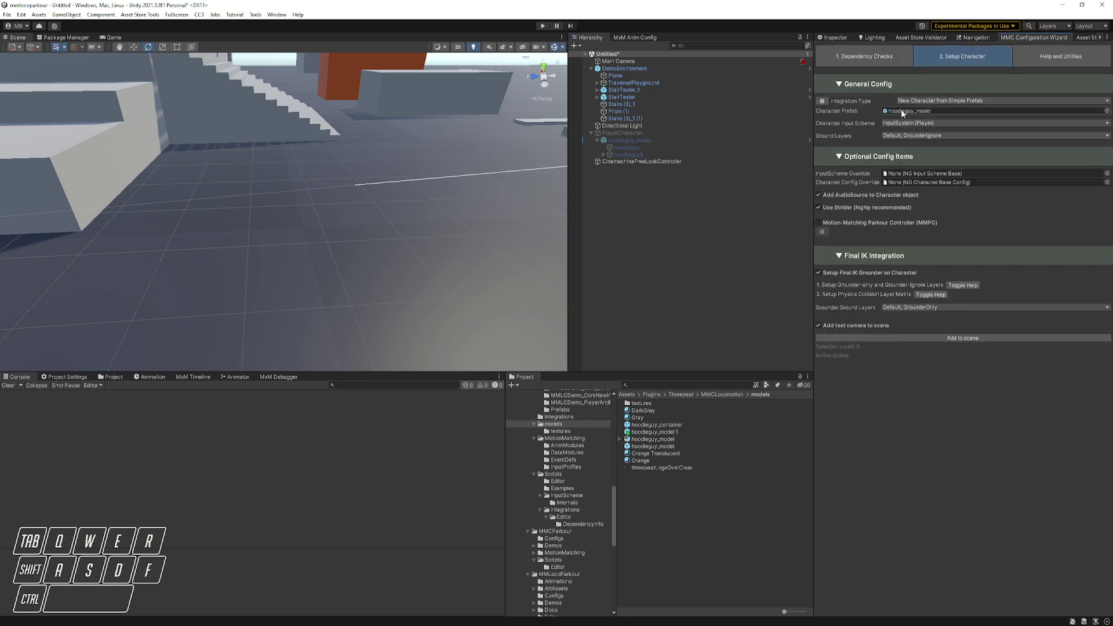
{"action": "left_click_drag", "start_coordinate": [642, 446], "coordinate": [902, 114]}
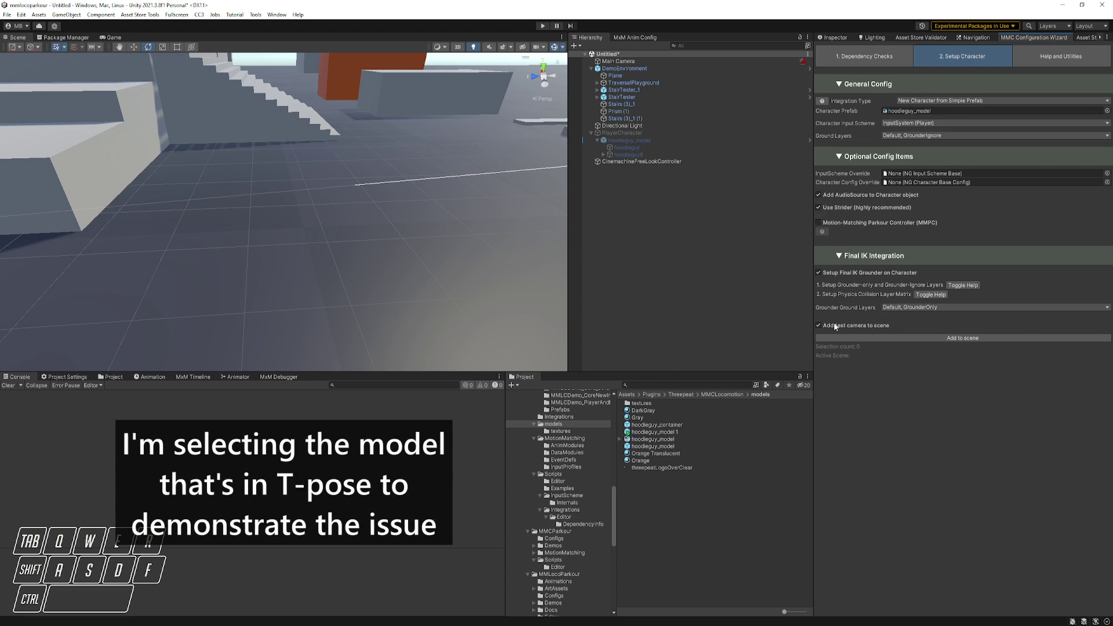
{"action": "left_click", "coordinate": [930, 337]}
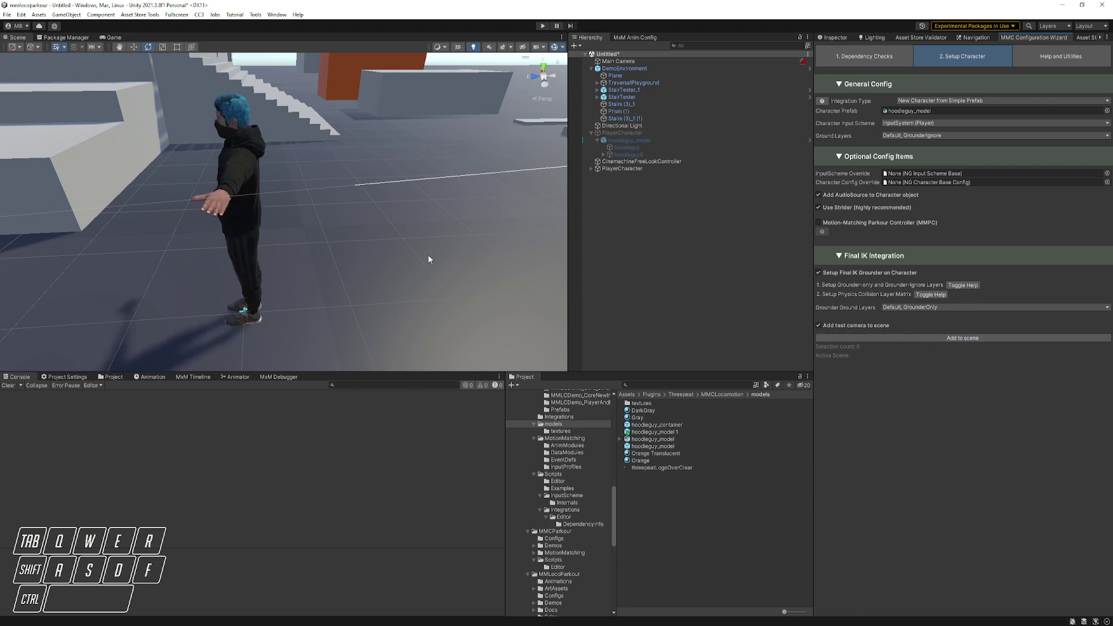
{"action": "left_click", "coordinate": [591, 169]}
{"action": "left_click", "coordinate": [617, 177]}
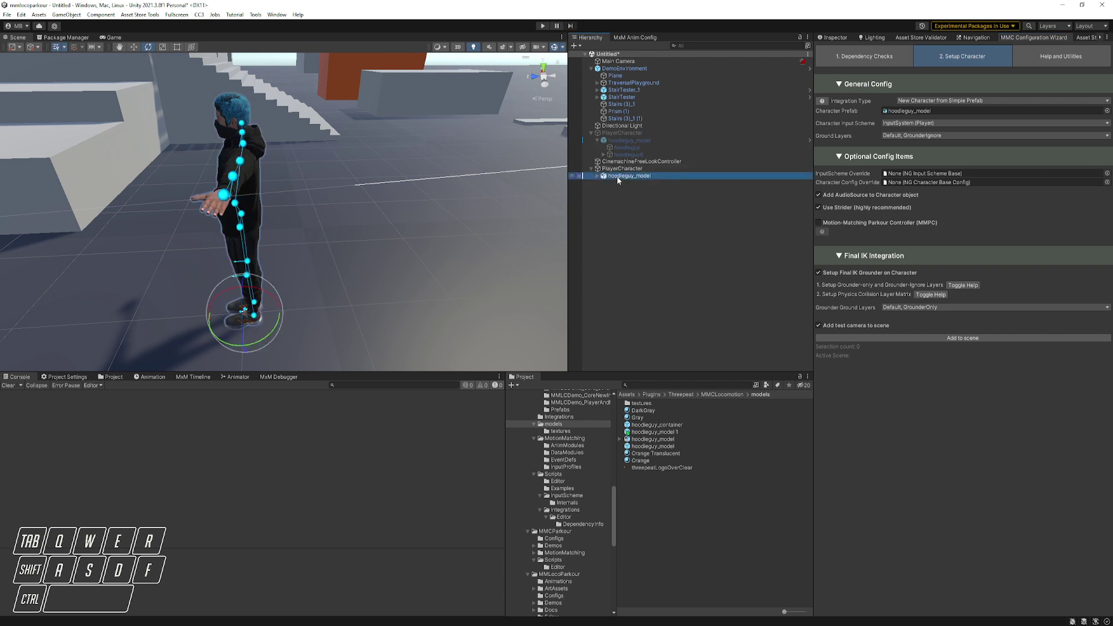
{"action": "left_click_drag", "start_coordinate": [440, 197], "coordinate": [222, 195], "text": "alt"}
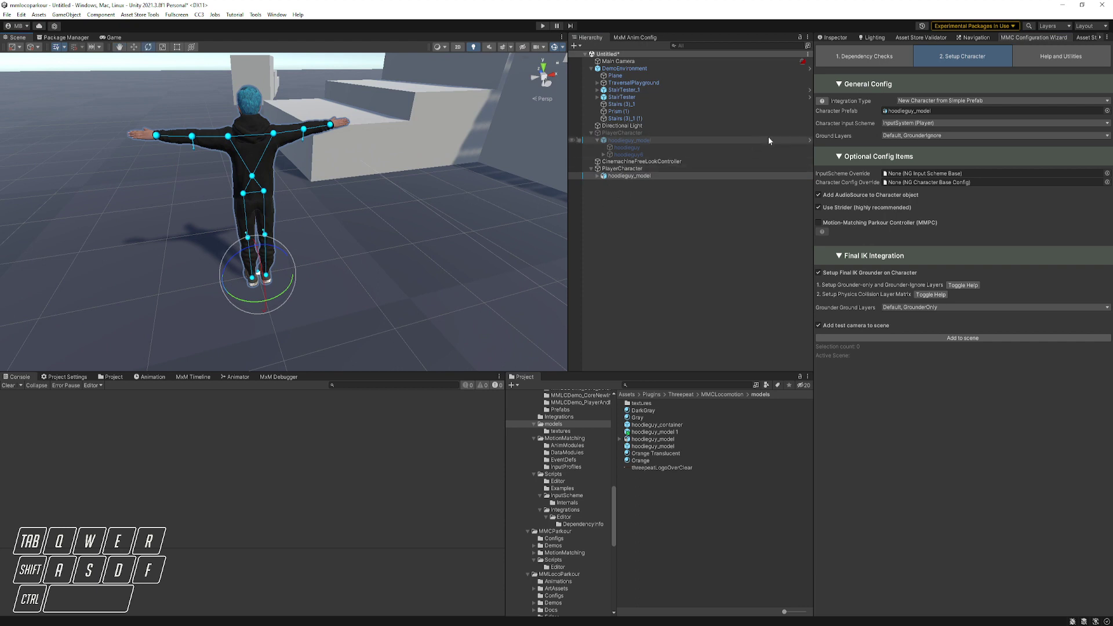
- Show hoodieguy_model's Full Body Biped IK, Grounder and MxM components and orbit around its T-posed skeleton
{"action": "left_click", "coordinate": [833, 38]}
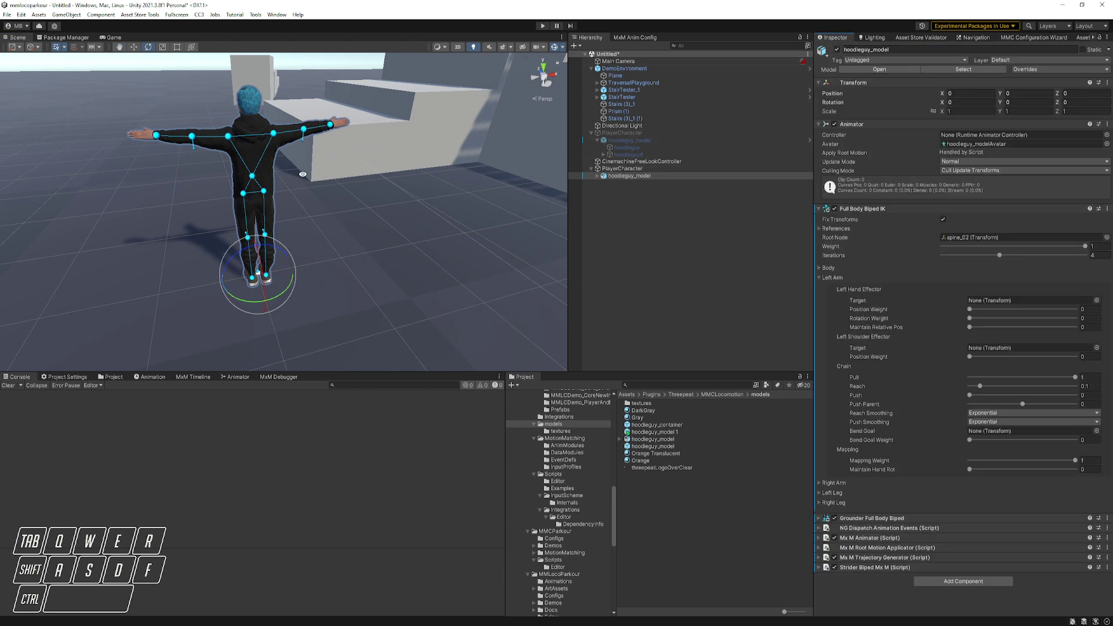
{"action": "scroll", "coordinate": [233, 191], "scroll_direction": "up", "scroll_amount": 2}
{"action": "left_click_drag", "start_coordinate": [233, 191], "coordinate": [288, 274], "text": "alt"}
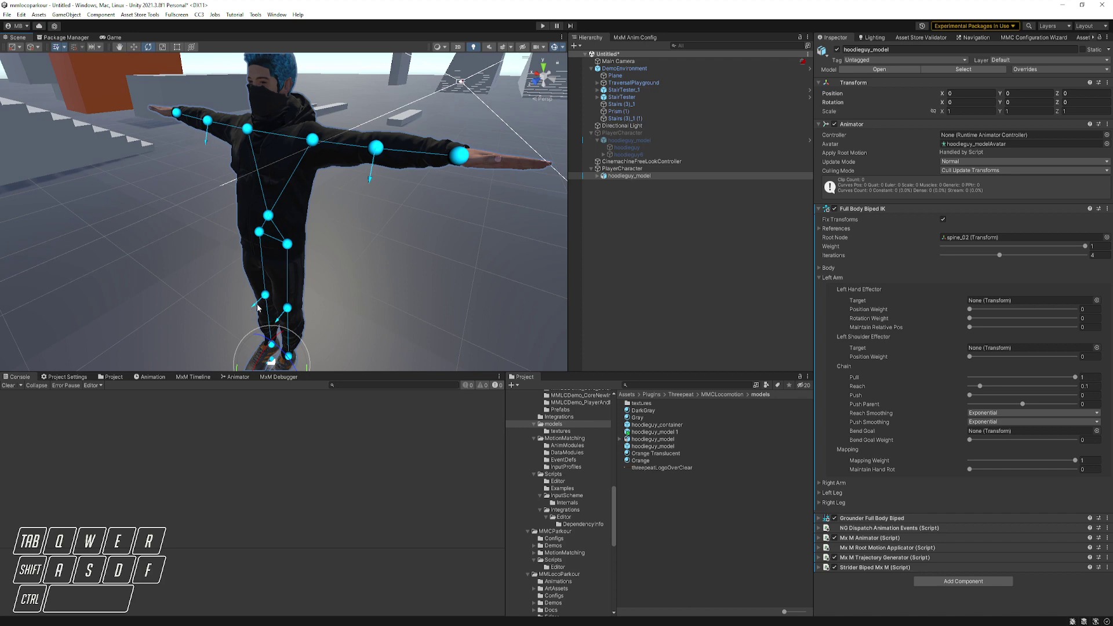
{"action": "left_click_drag", "start_coordinate": [359, 301], "coordinate": [251, 331], "text": "alt"}
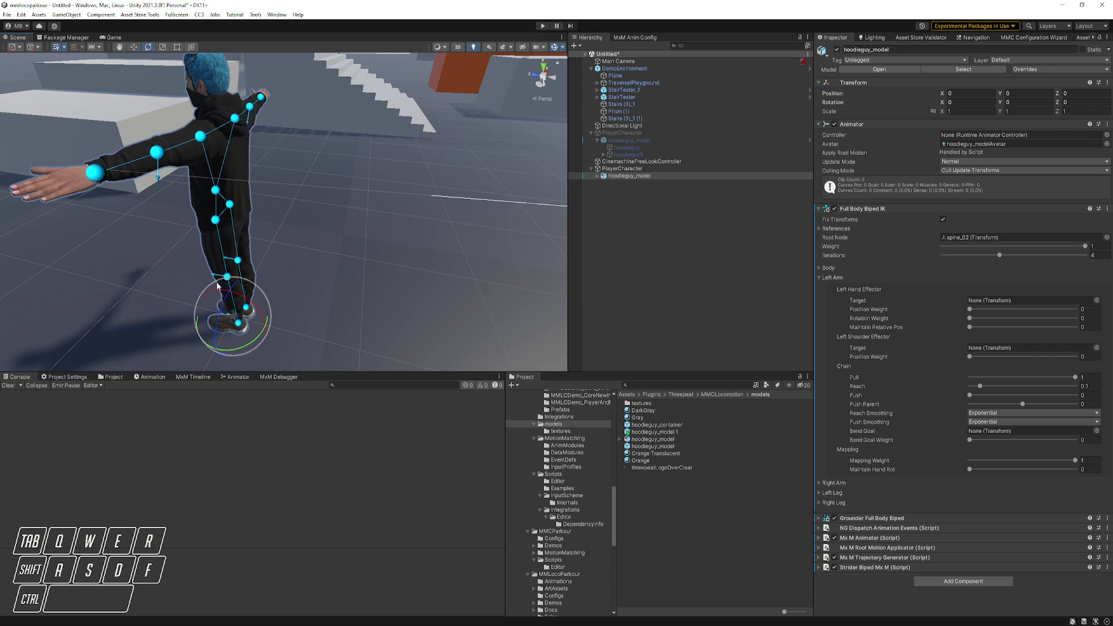
{"action": "left_click_drag", "start_coordinate": [231, 331], "coordinate": [119, 242], "text": "alt"}
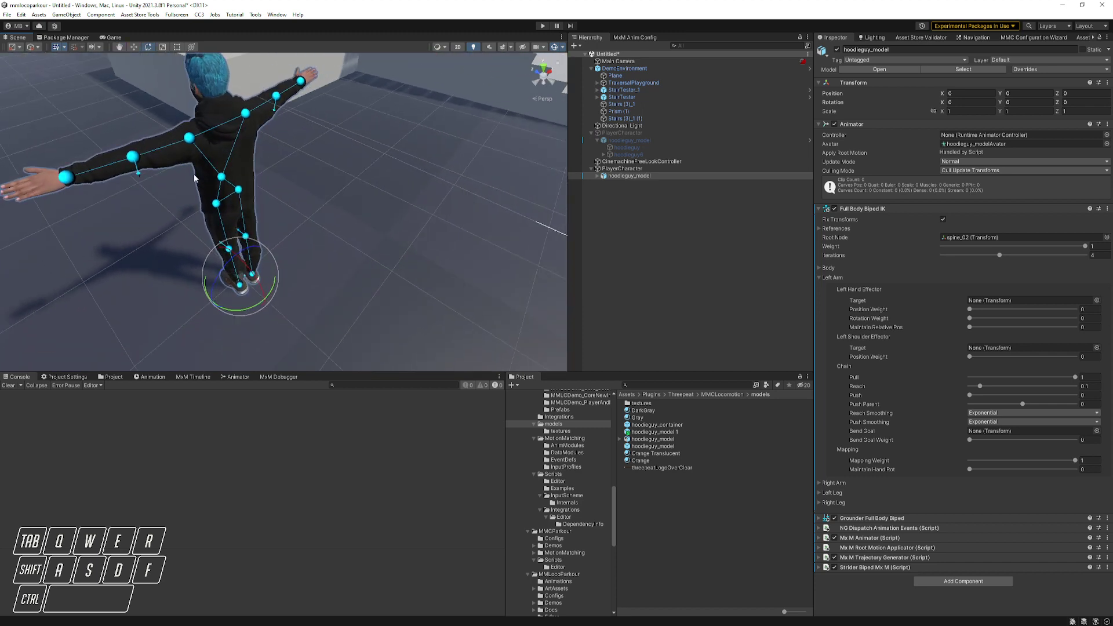